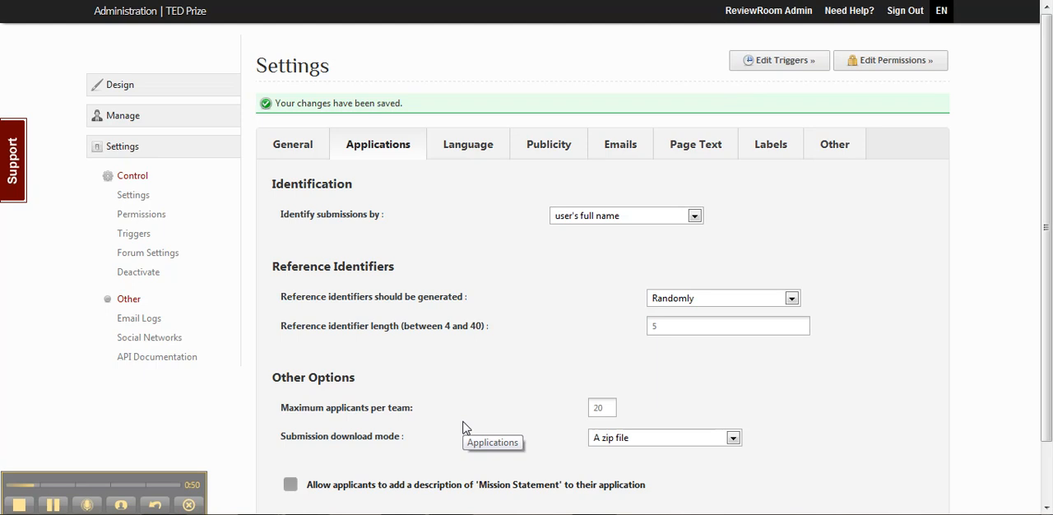
# Set submissions to be identified by user-defined title, check the submission title label, and save the application settings
pyautogui.click(591, 216)
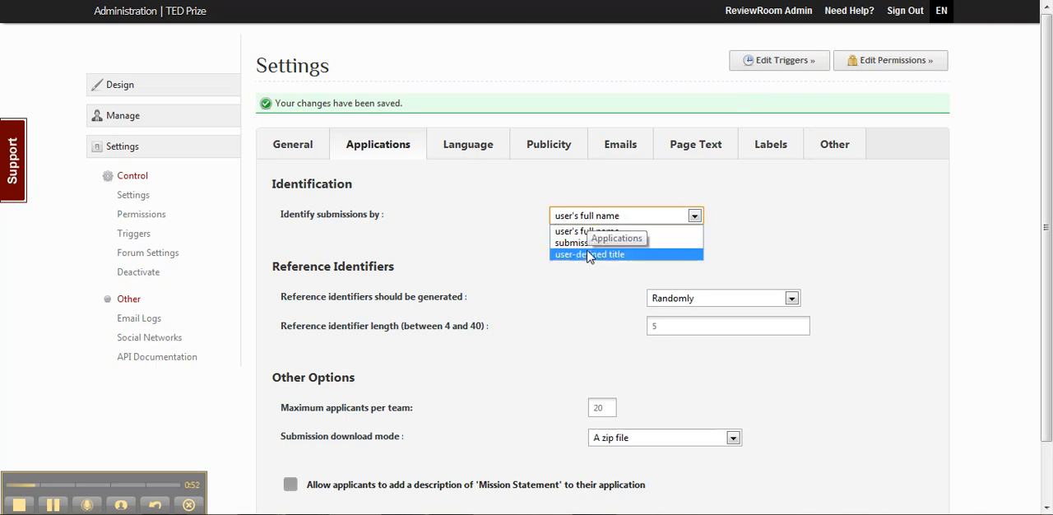
pyautogui.click(588, 256)
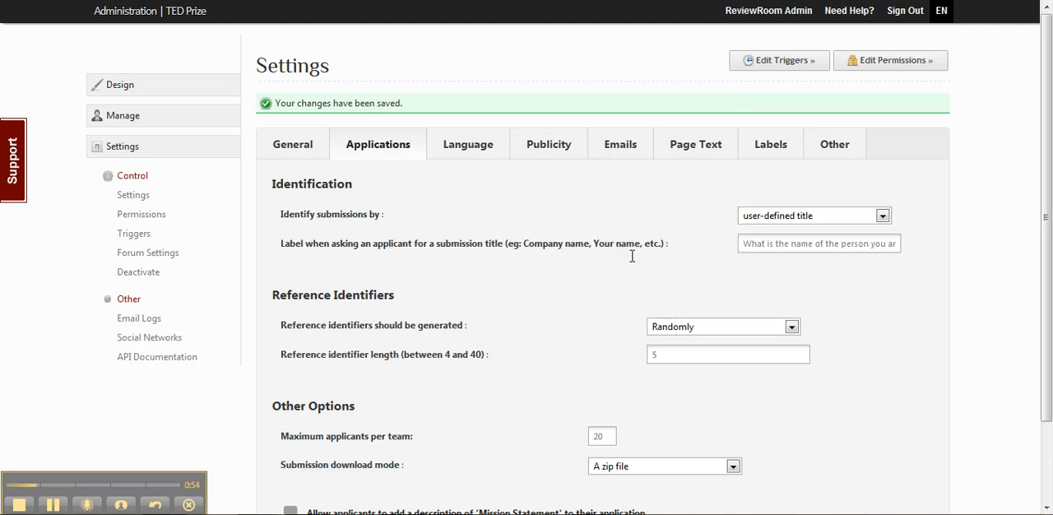
pyautogui.moveTo(743, 243); pyautogui.dragTo(959, 252)
pyautogui.click(872, 277)
pyautogui.moveTo(742, 243); pyautogui.dragTo(895, 280)
pyautogui.click(895, 281)
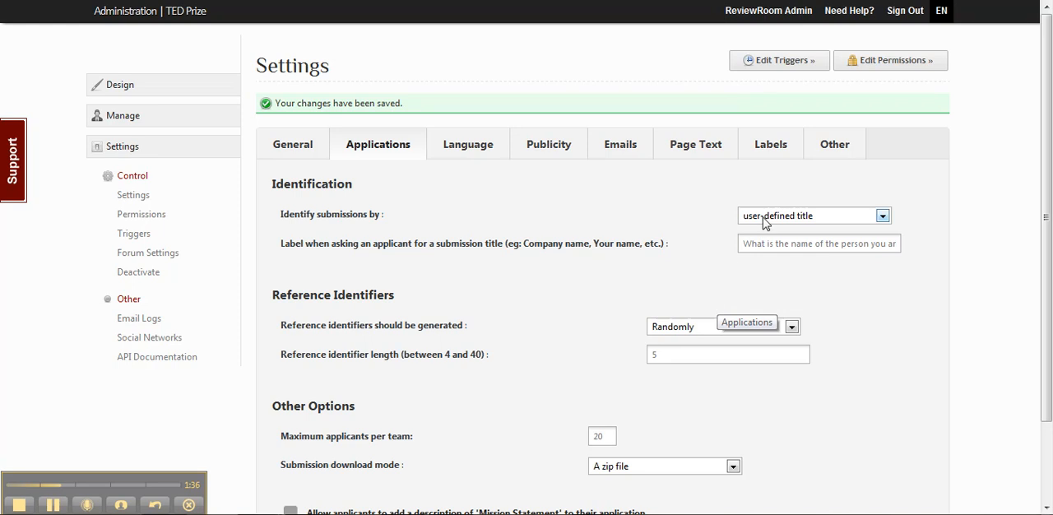
pyautogui.tripleClick(796, 243)
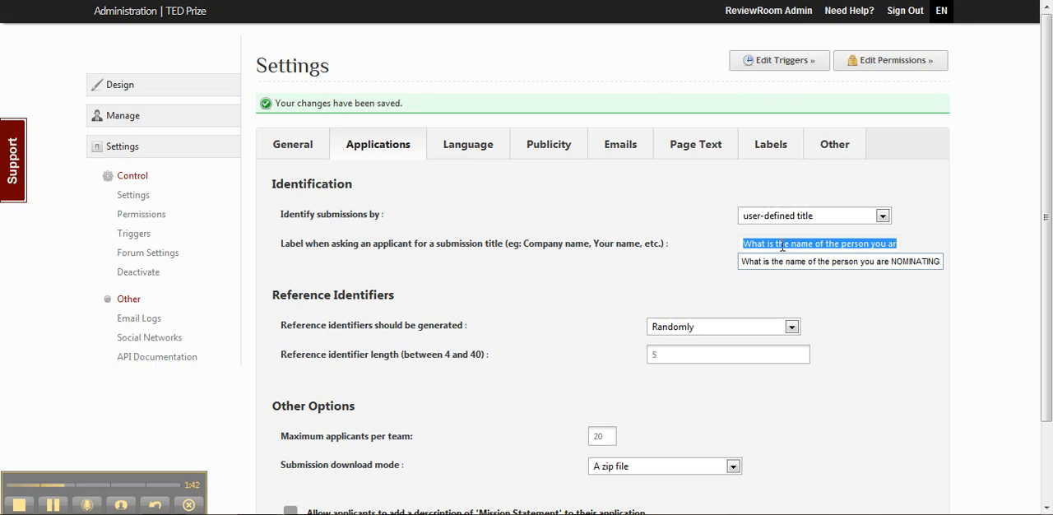
pyautogui.click(888, 239)
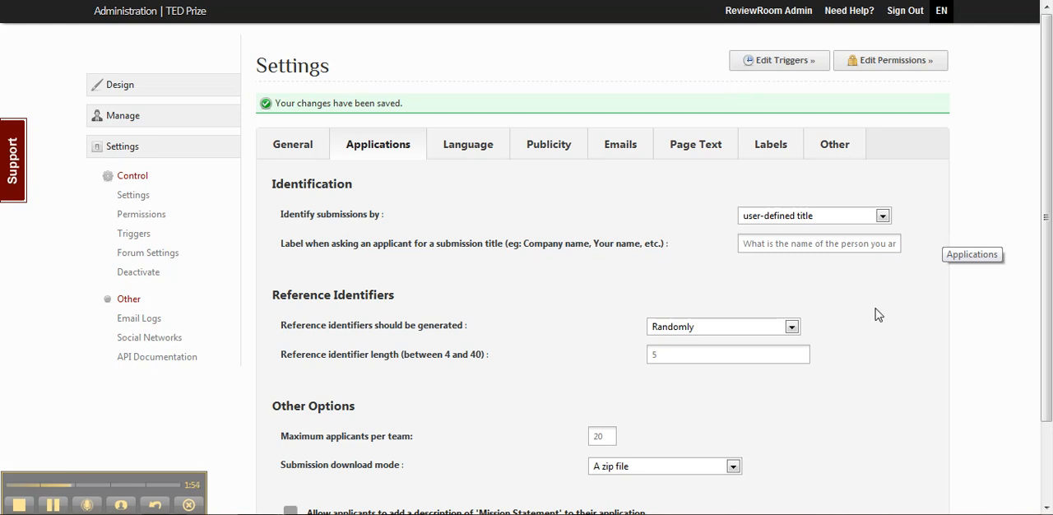
pyautogui.scroll(-3, 877, 314)
pyautogui.click(330, 461)
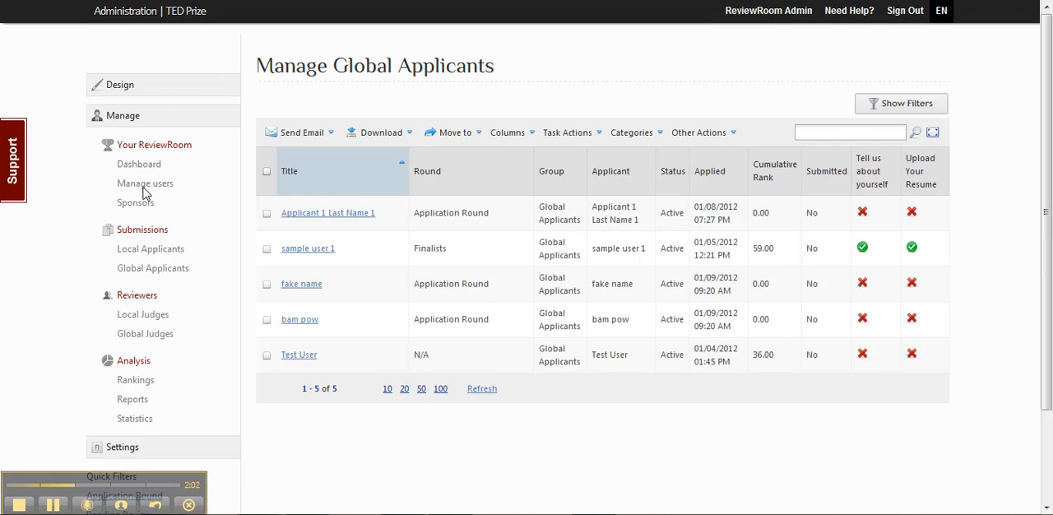
# Open the add-user form in user management and set the group to Global Applicants
pyautogui.click(142, 185)
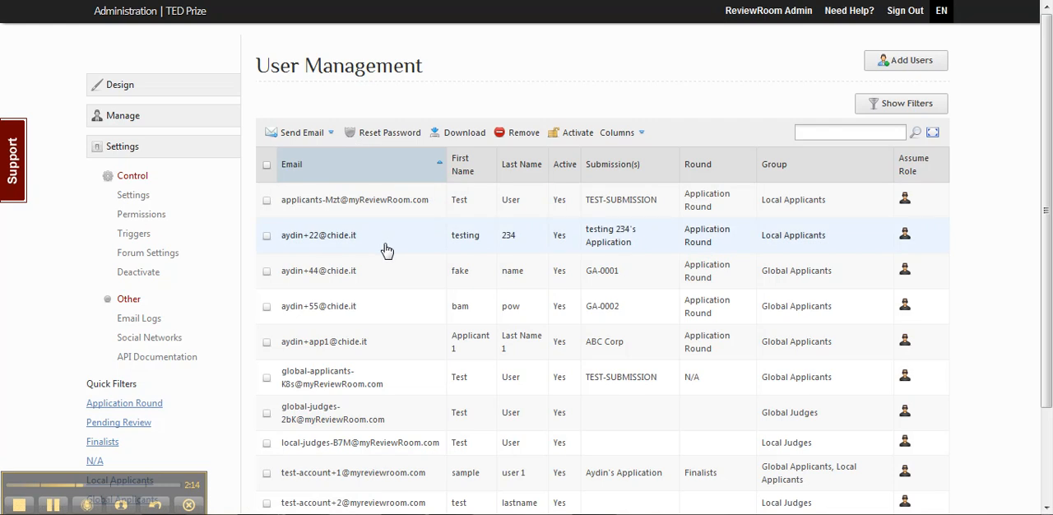
pyautogui.click(889, 74)
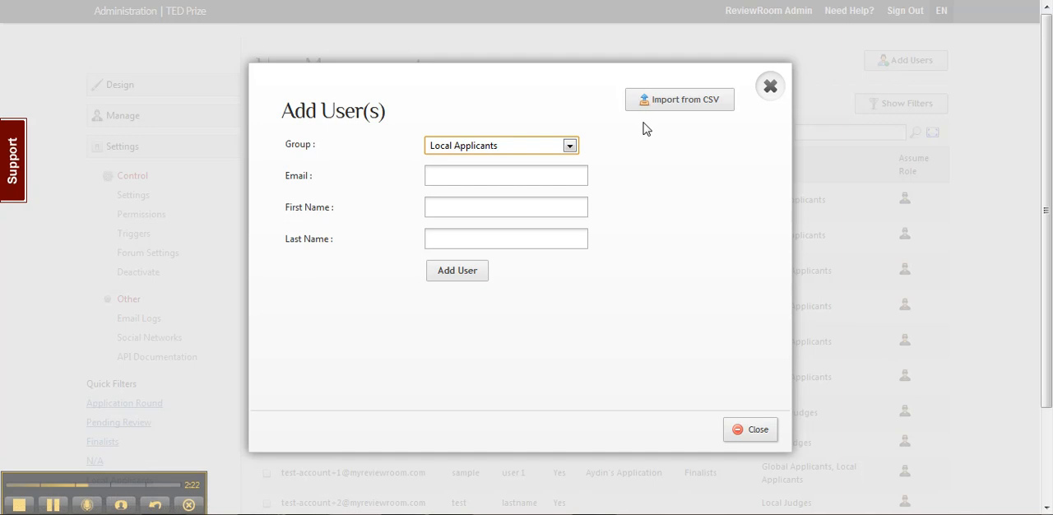
pyautogui.click(500, 153)
pyautogui.click(494, 172)
pyautogui.click(489, 174)
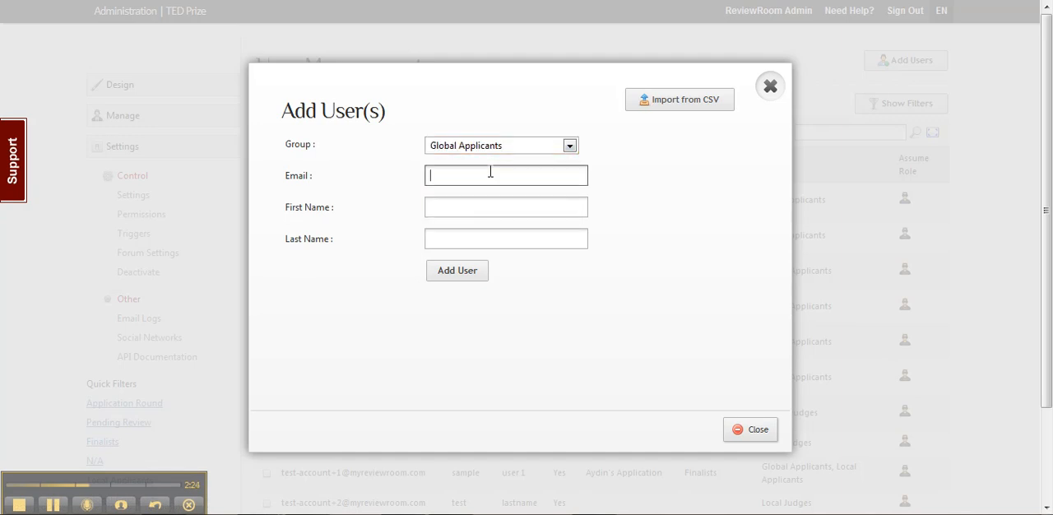
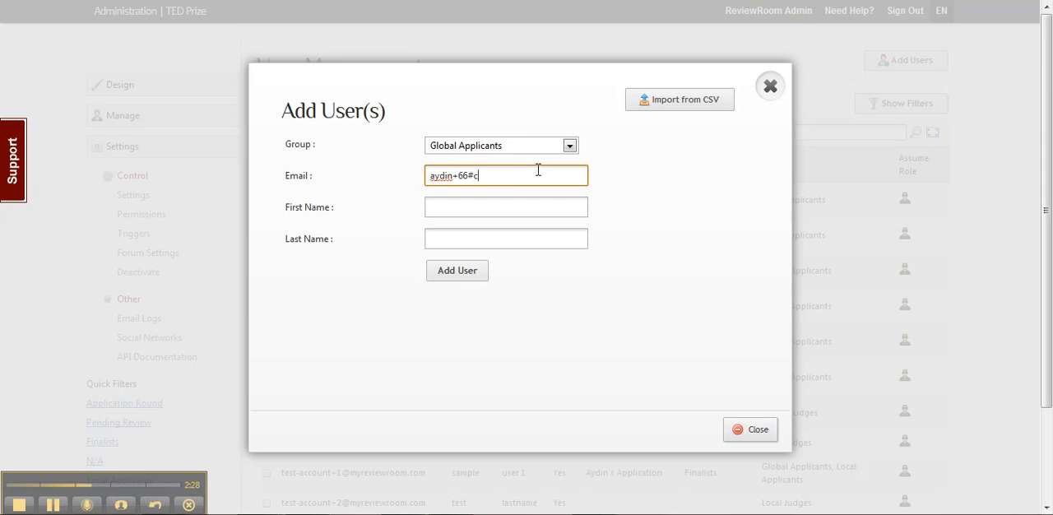
# Enter the new applicant's email, first name and last name, add the user and close the form
pyautogui.press('Tab')
pyautogui.write('aydin')
pyautogui.press('Tab')
pyautogui.write('66')
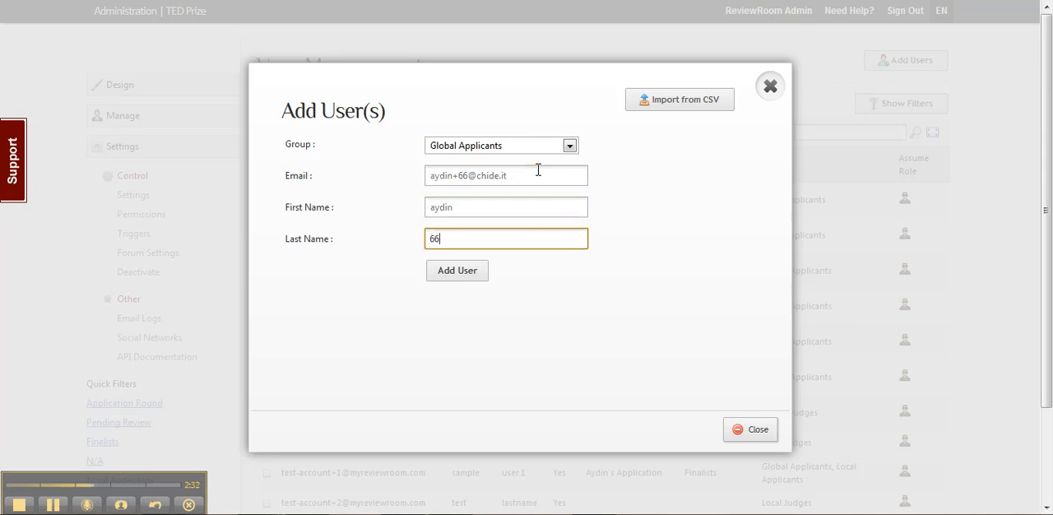
pyautogui.click(466, 274)
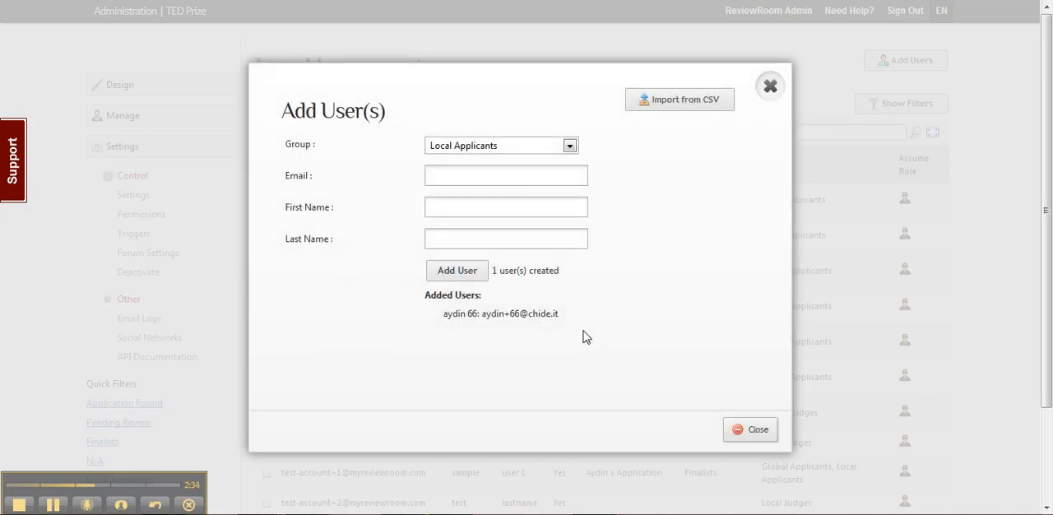
pyautogui.click(750, 433)
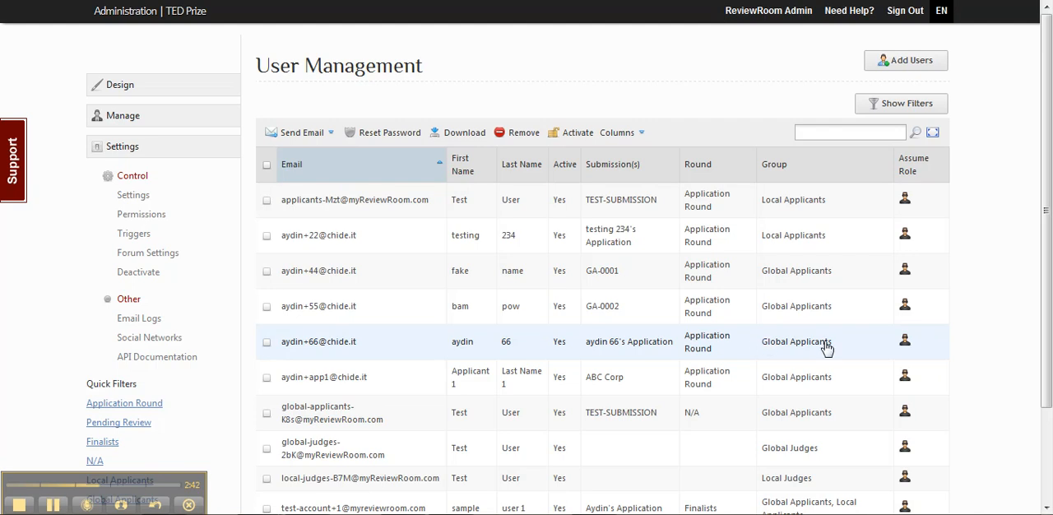
# Assume the newly added global applicant's role to view their application page, and return to the admin account
pyautogui.click(905, 346)
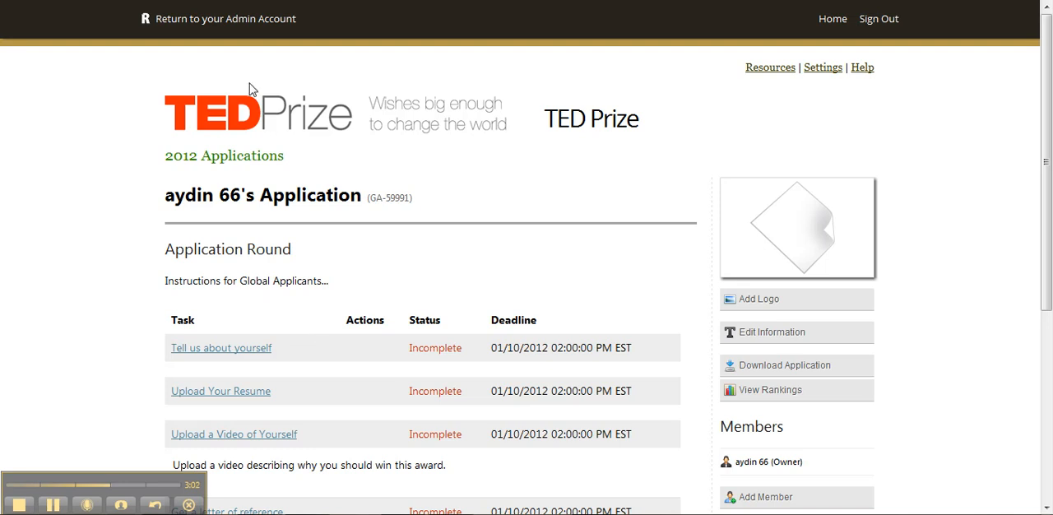
pyautogui.click(212, 20)
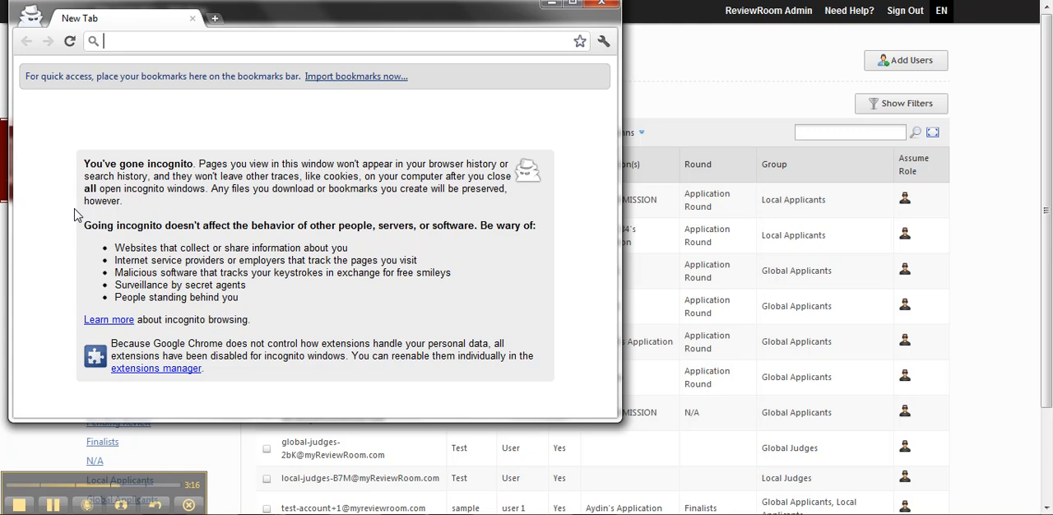
# Load tedprize.myreviewroom.com in a Chrome incognito window and reposition and enlarge that window
pyautogui.write('tedprize.myreviewroom.com')
pyautogui.press('Return')
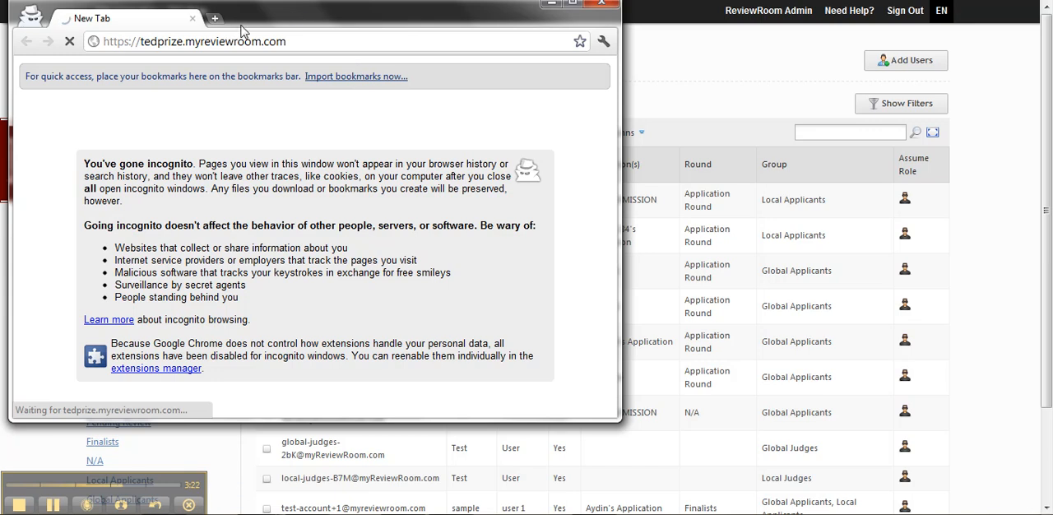
pyautogui.moveTo(263, 23); pyautogui.dragTo(512, 7)
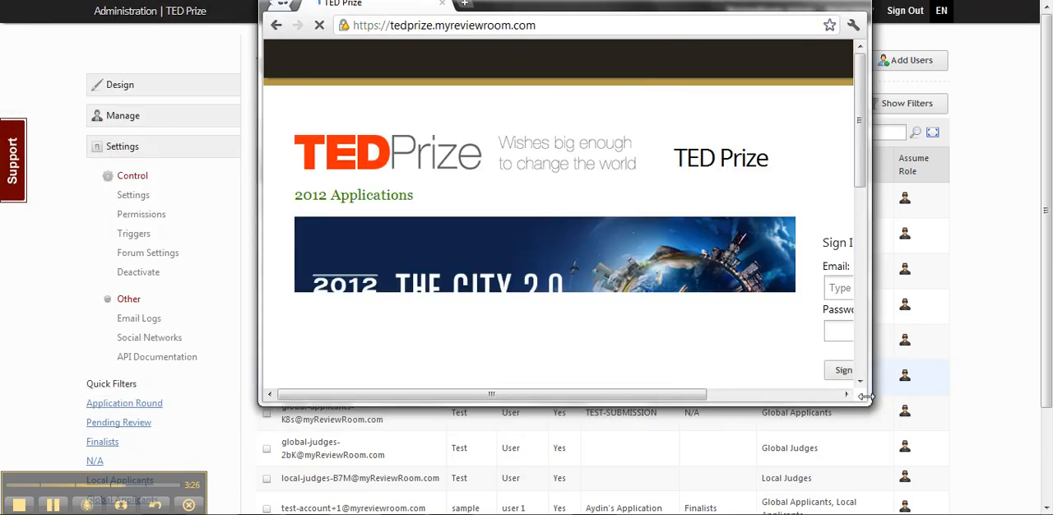
pyautogui.moveTo(866, 403); pyautogui.dragTo(1038, 469)
# Sign in to the TED Prize site with the test applicant's saved email and account password
pyautogui.click(909, 289)
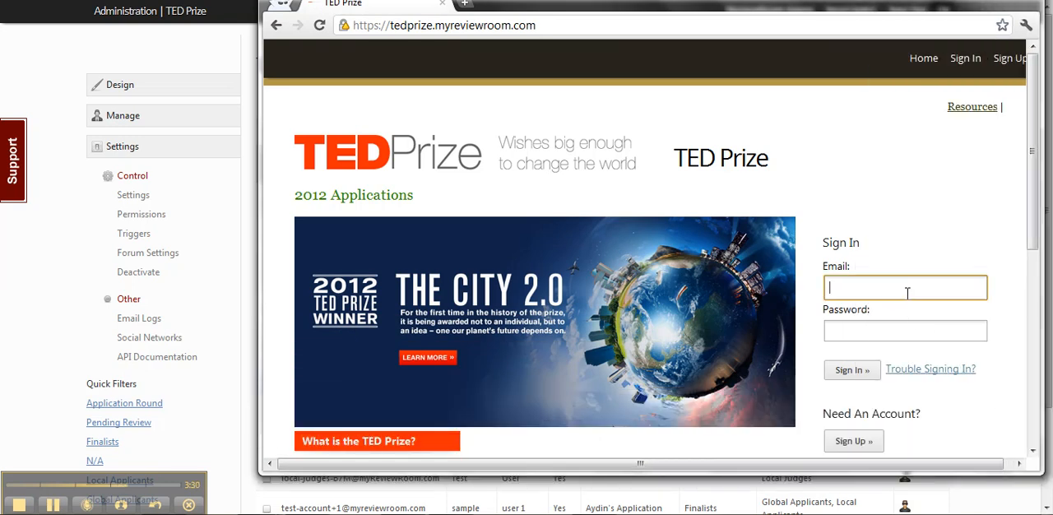
pyautogui.write('aydin')
pyautogui.press('Down')
pyautogui.press('Down')
pyautogui.press('Down')
pyautogui.press('Down')
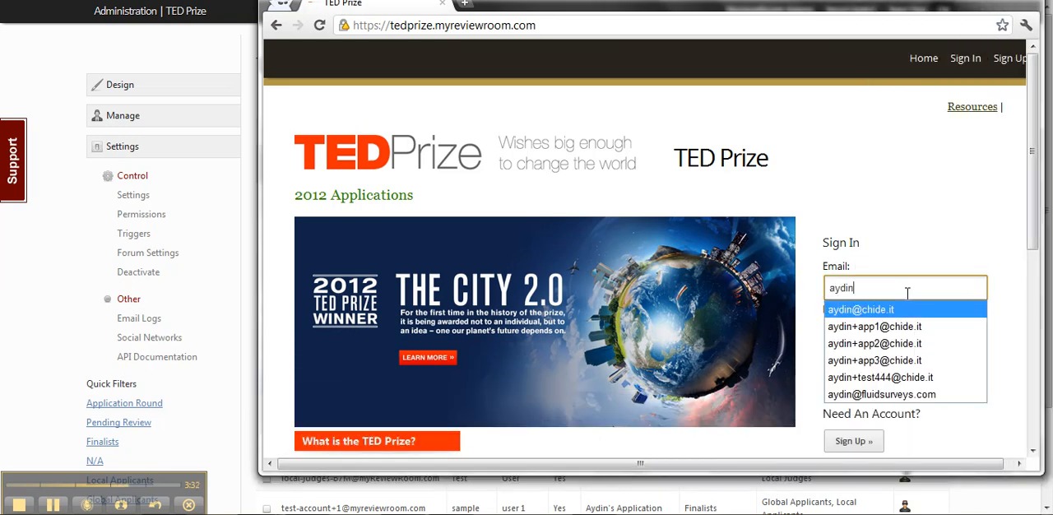
pyautogui.press('Tab')
pyautogui.write('•••')
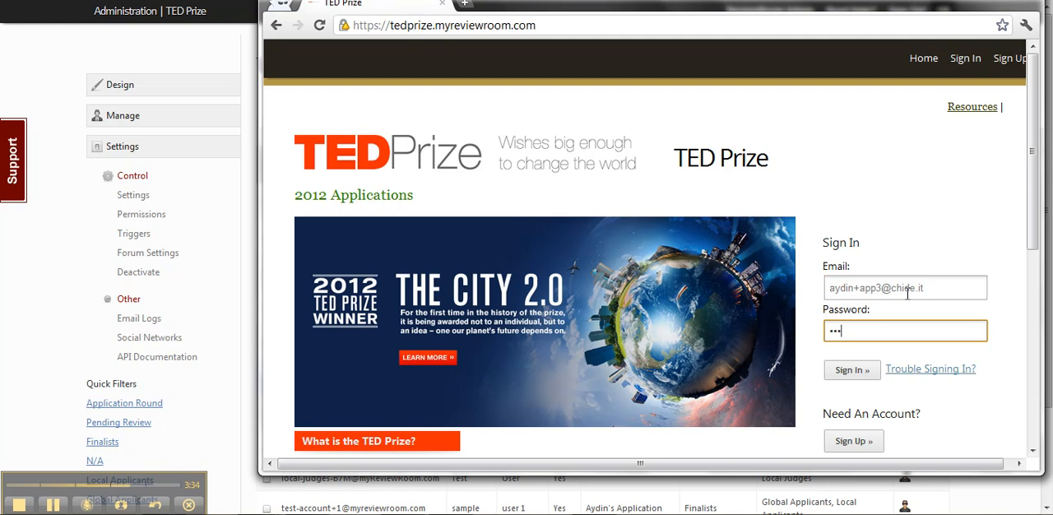
pyautogui.press('Return')
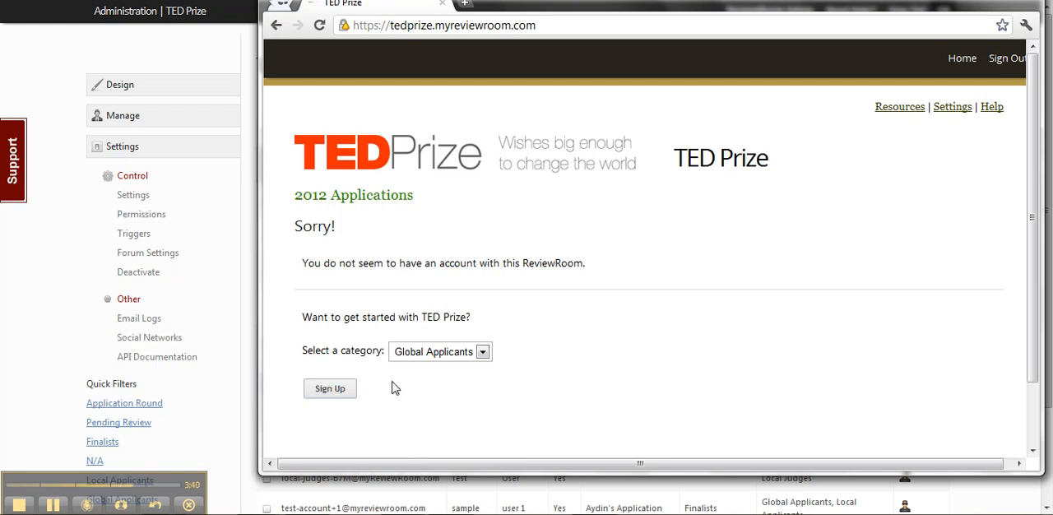
# Sign up under Global Applicants, create a submission with the nominee's full name as its title, and close the incognito window
pyautogui.click(344, 391)
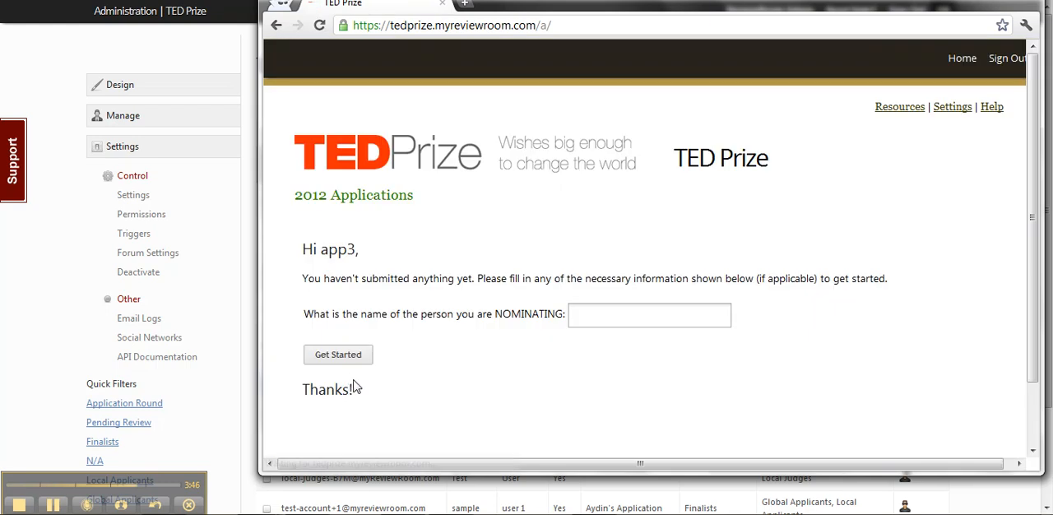
pyautogui.click(619, 312)
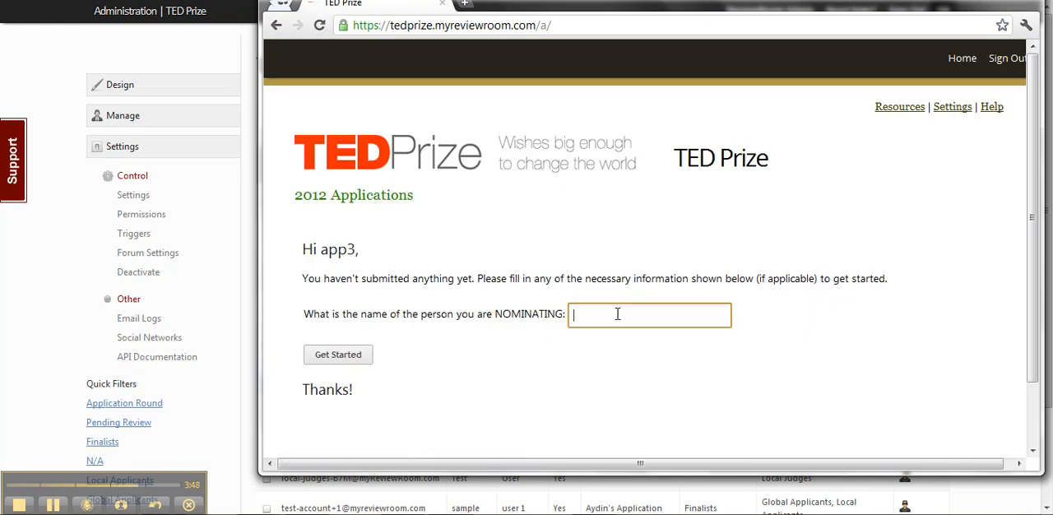
pyautogui.write('Joe Smith')
pyautogui.click(367, 360)
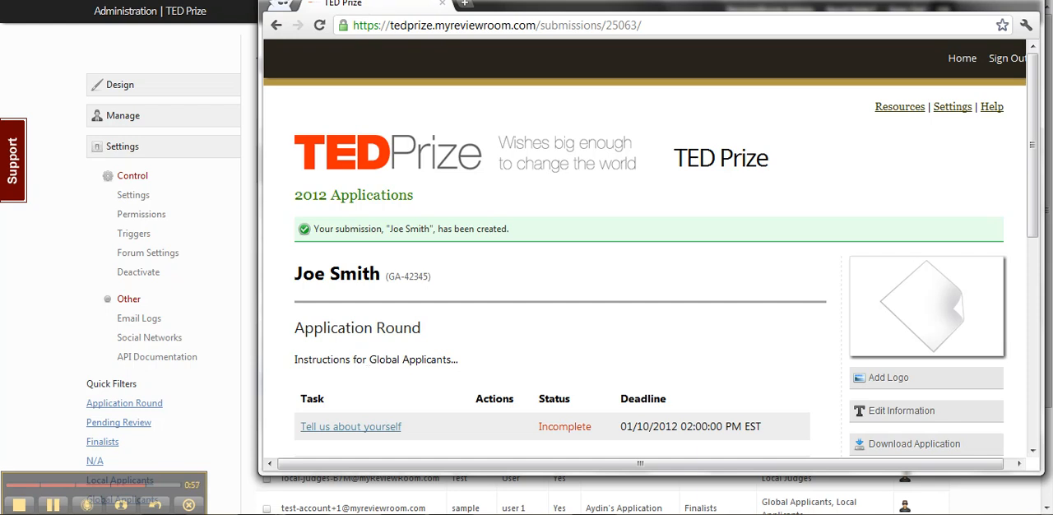
pyautogui.hotkey('ctrl', 'w')
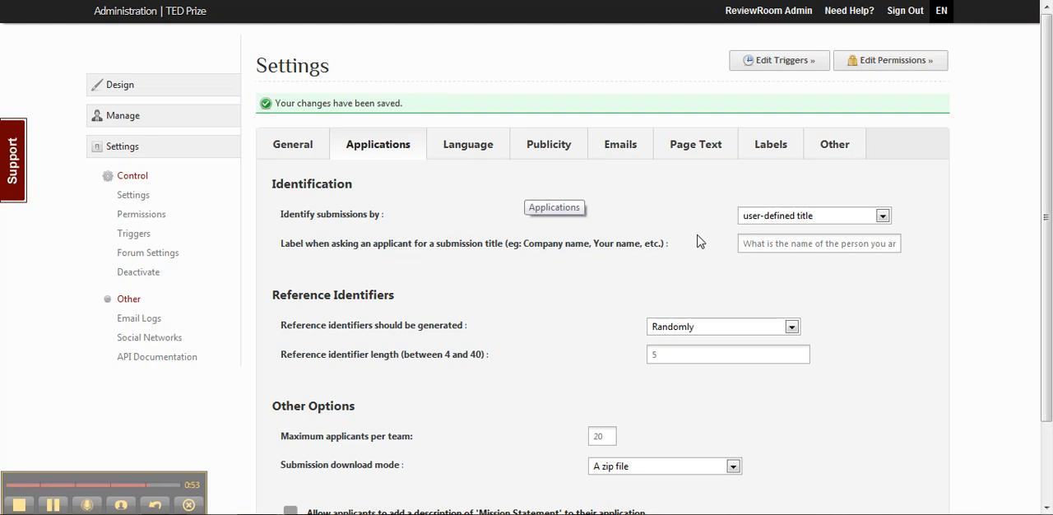
# Review the submission identification choices and the maximum applicants per team in the application settings
pyautogui.click(773, 220)
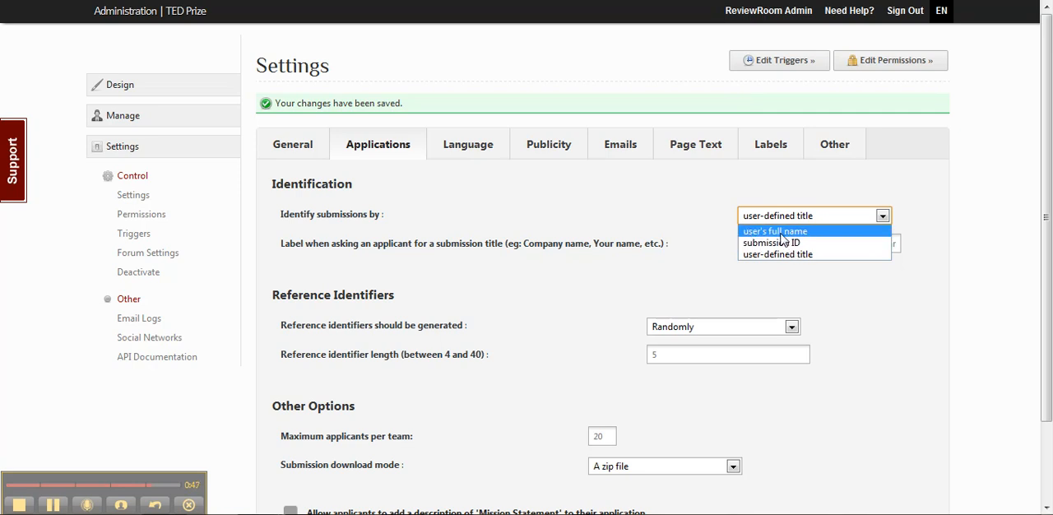
pyautogui.click(652, 238)
pyautogui.scroll(-2, 650, 242)
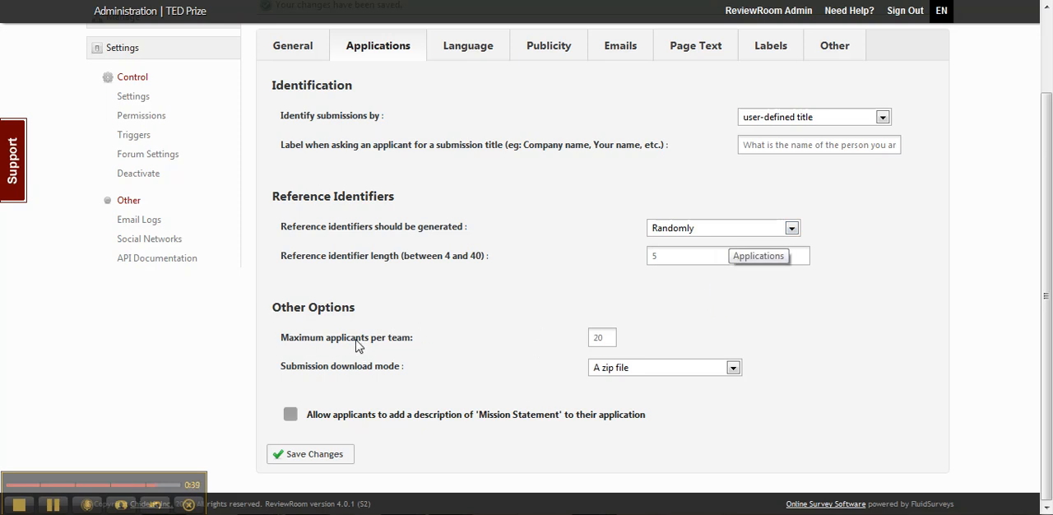
pyautogui.moveTo(613, 337); pyautogui.dragTo(591, 332)
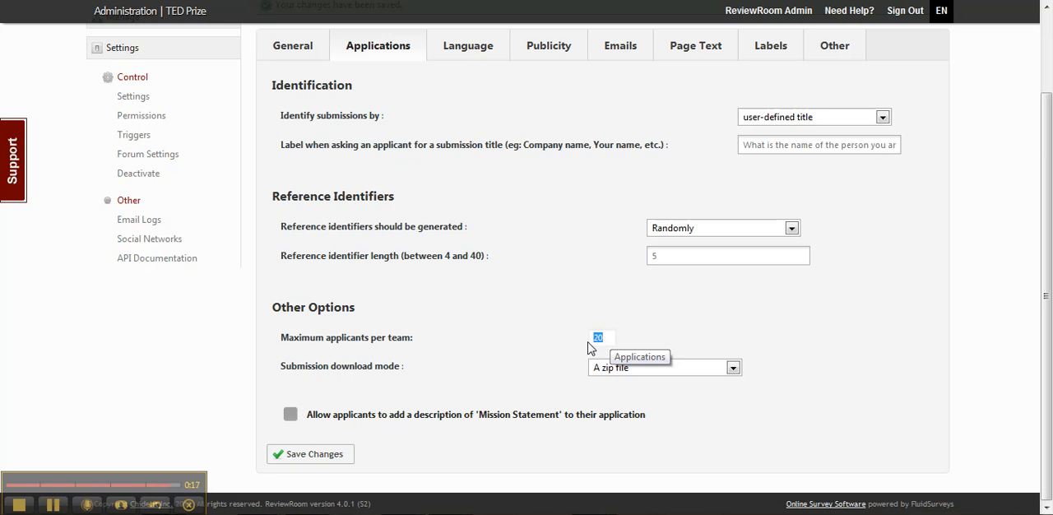
pyautogui.click(506, 361)
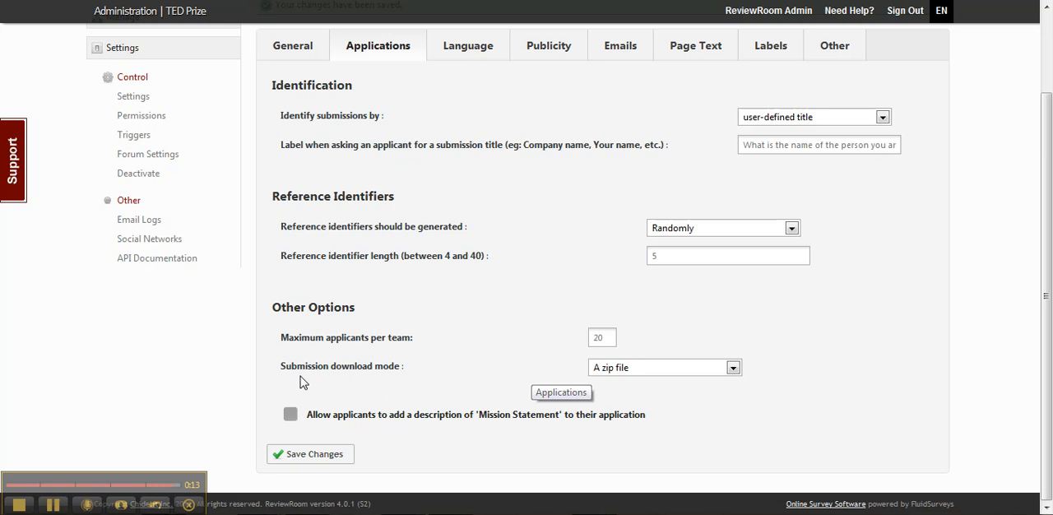